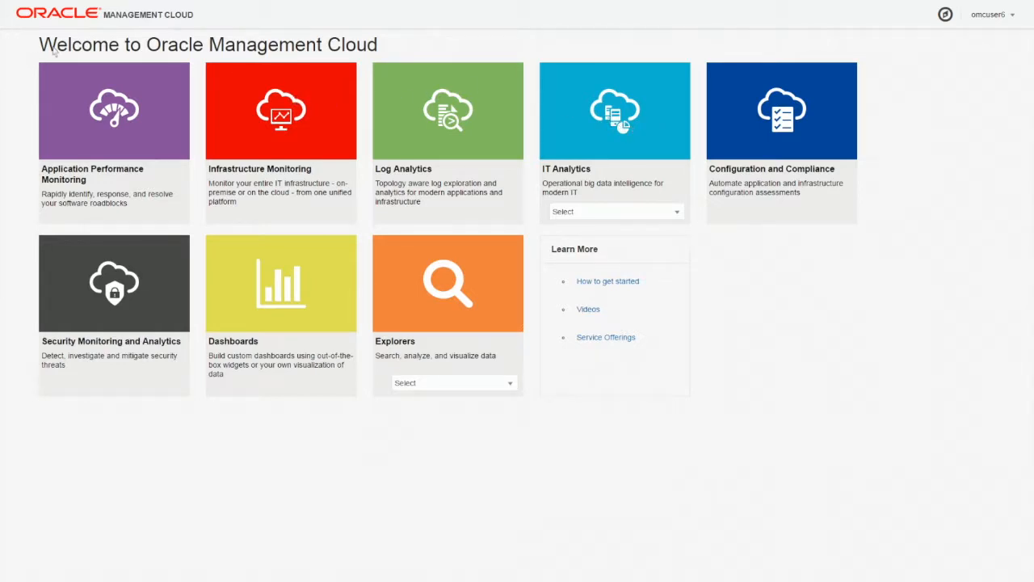
# Step: Open Security Monitoring and Analytics and review the available time ranges and the user and destination asset filter fields
pyautogui.click(157, 299)
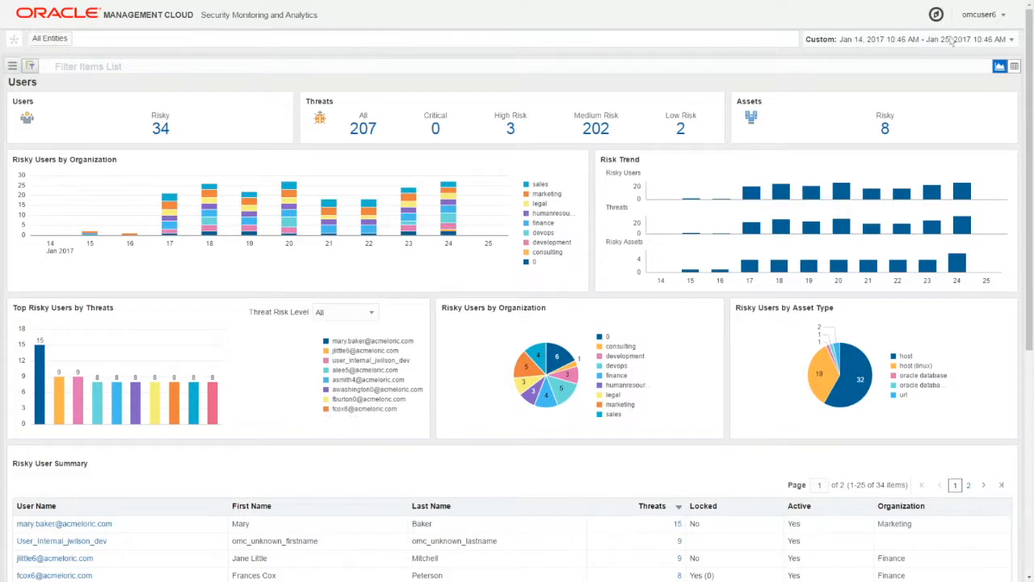
pyautogui.click(1010, 38)
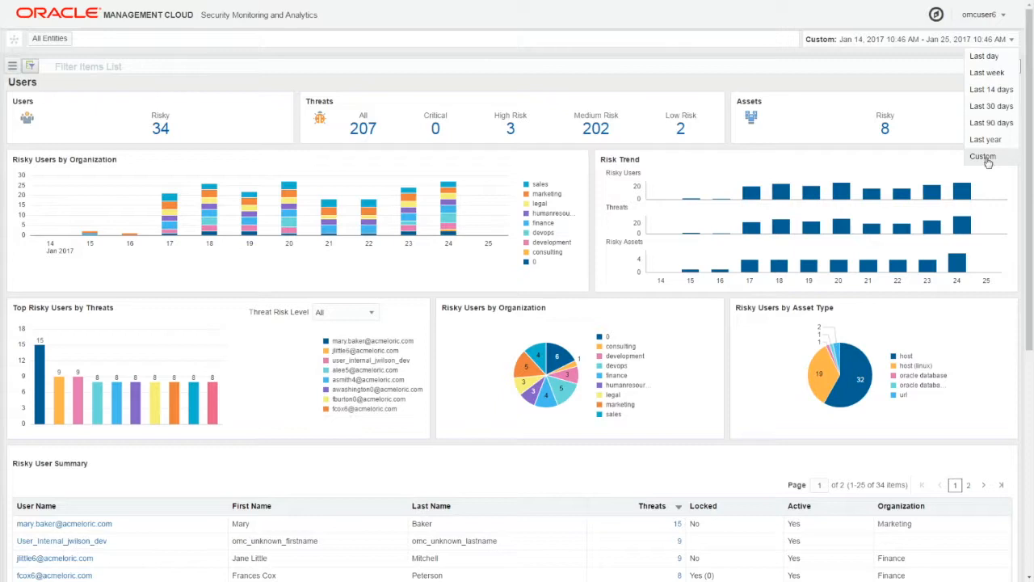
pyautogui.click(731, 42)
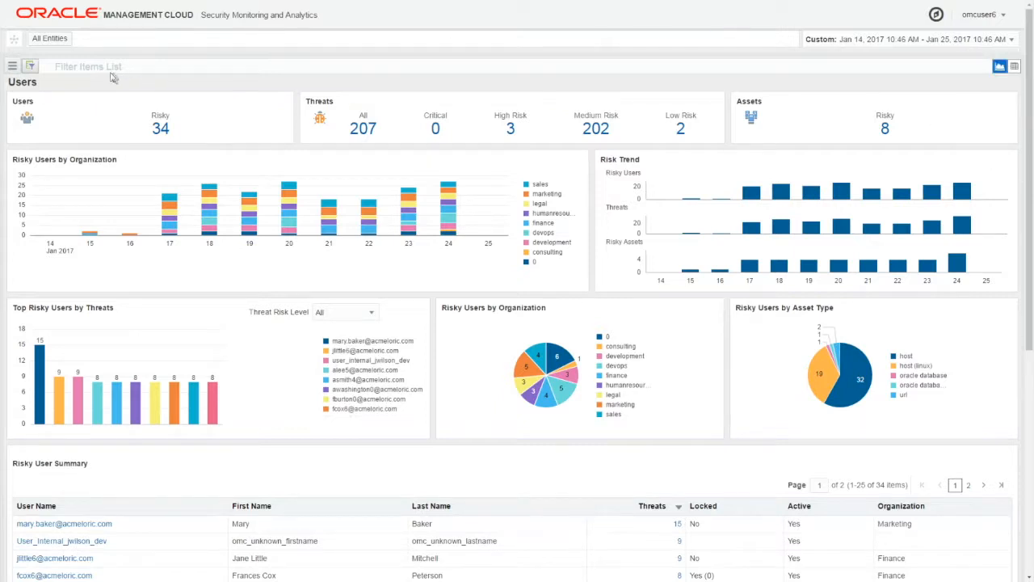
pyautogui.click(31, 66)
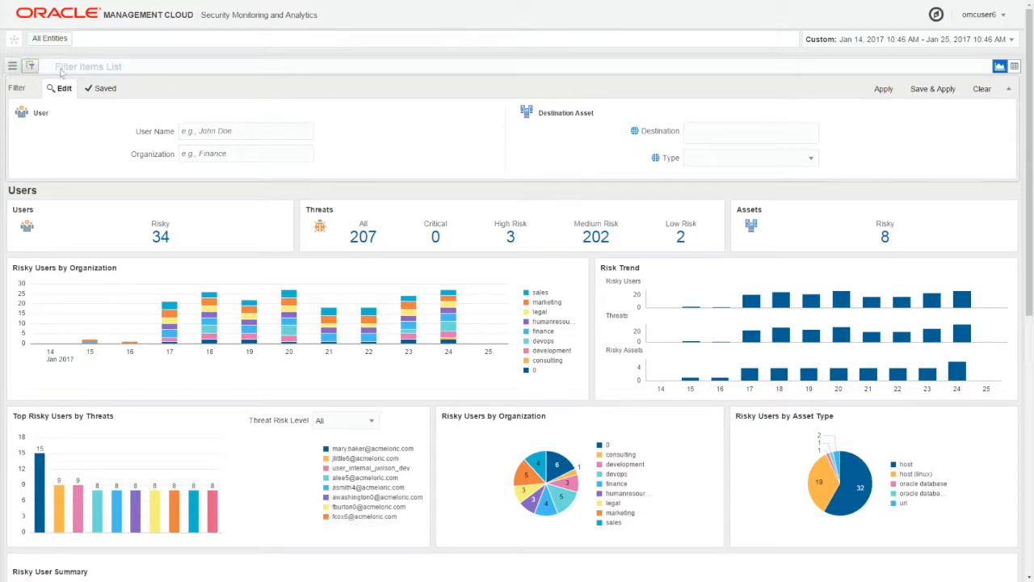
pyautogui.click(32, 66)
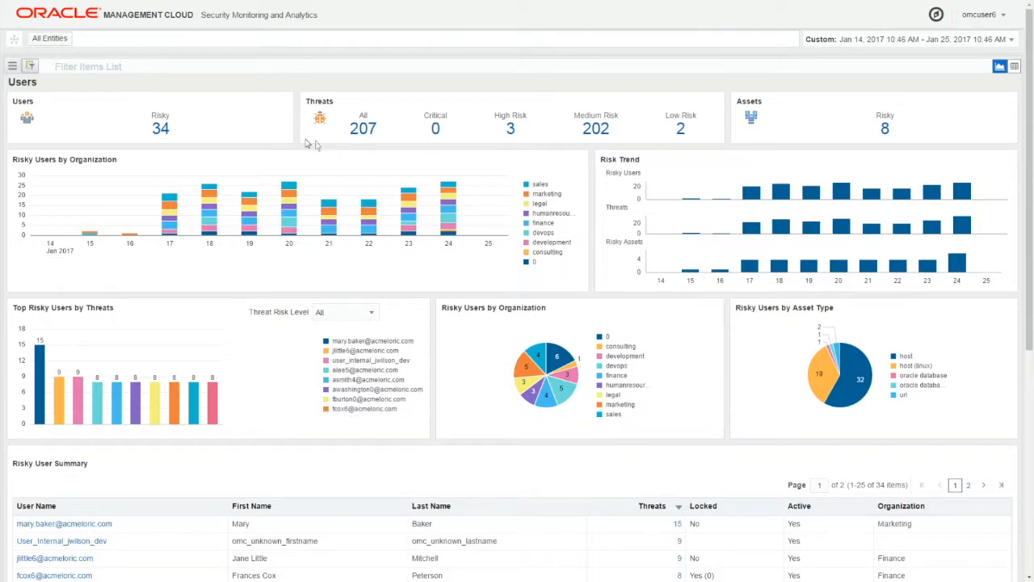
# Step: Inspect the risky users charts and open the details of the user with the most threats from the Risky User Summary
pyautogui.moveTo(170, 212)
pyautogui.moveTo(44, 363)
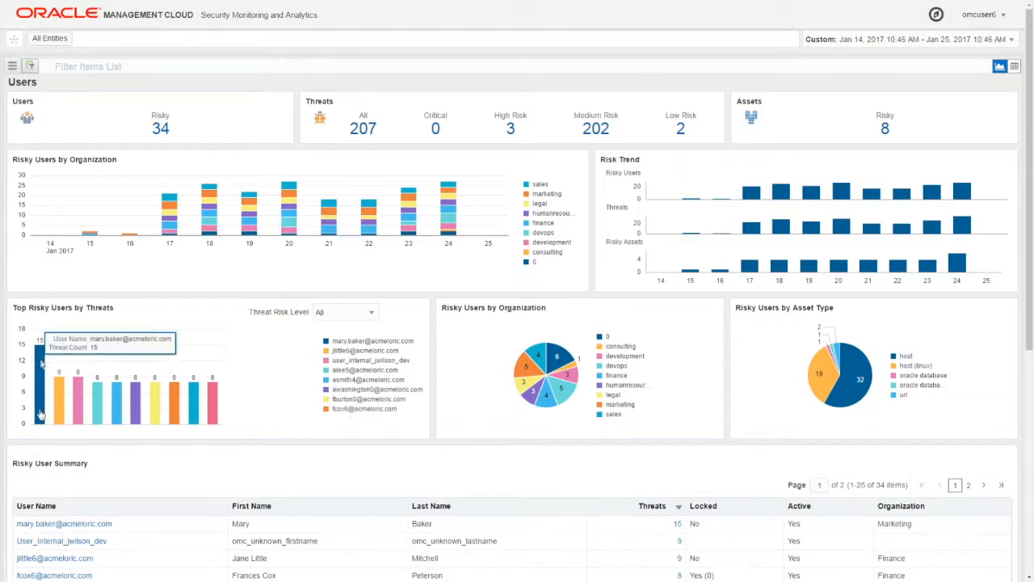
pyautogui.click(148, 526)
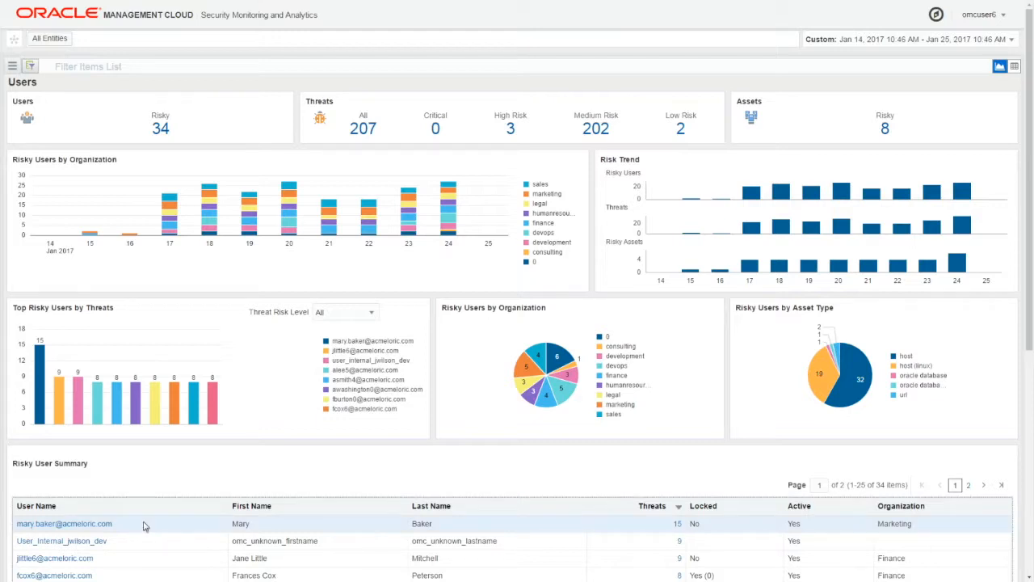
pyautogui.click(93, 524)
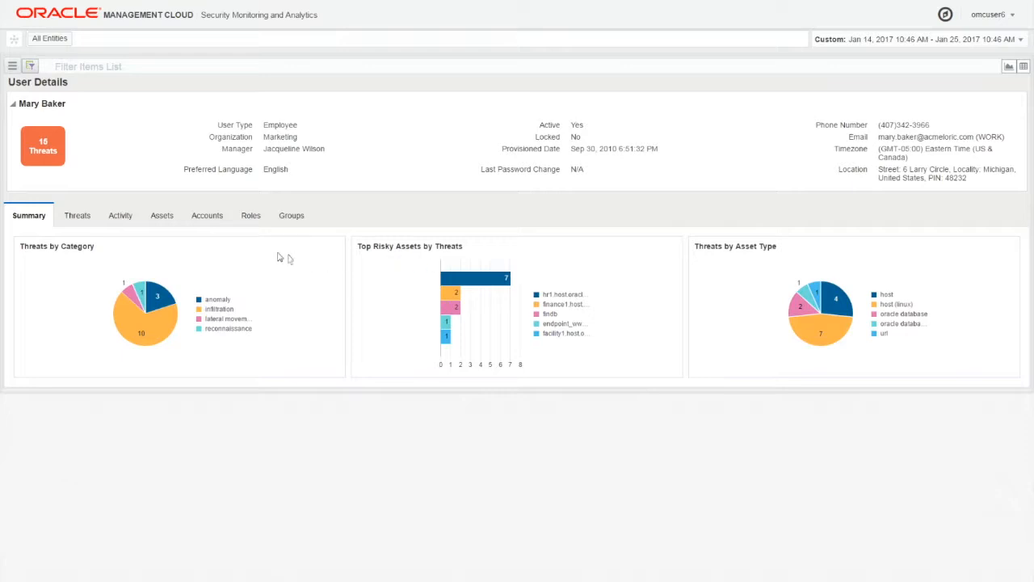
# Step: Show the user's threats and examine the Threat Timeline bars by risk level from January 15 through January 24
pyautogui.click(79, 219)
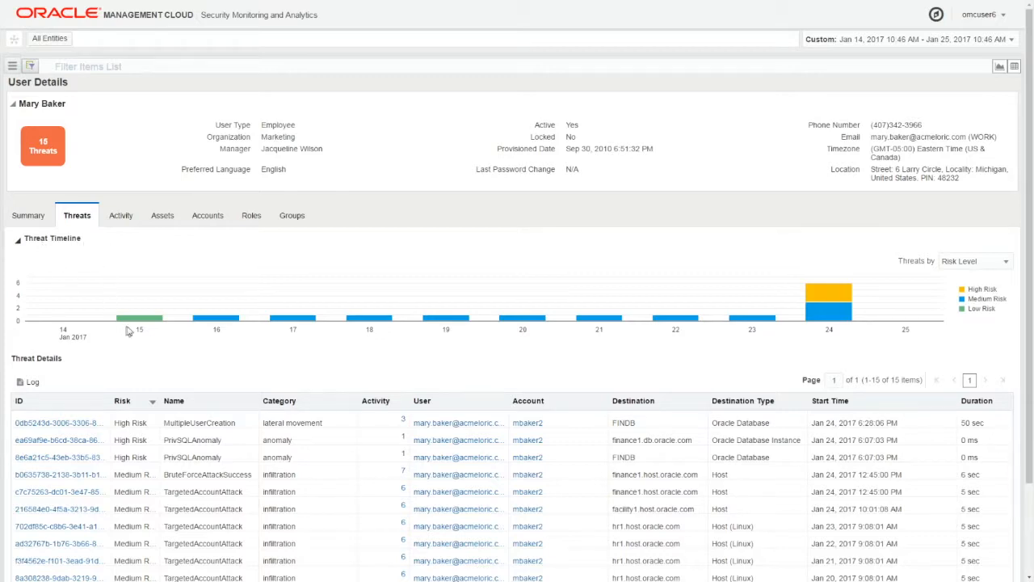
pyautogui.moveTo(140, 323)
pyautogui.moveTo(231, 322)
pyautogui.moveTo(837, 317)
# Step: Open the log records behind the low-risk WebAccessAnomaly threat of January 15
pyautogui.scroll(-3, 1024, 328)
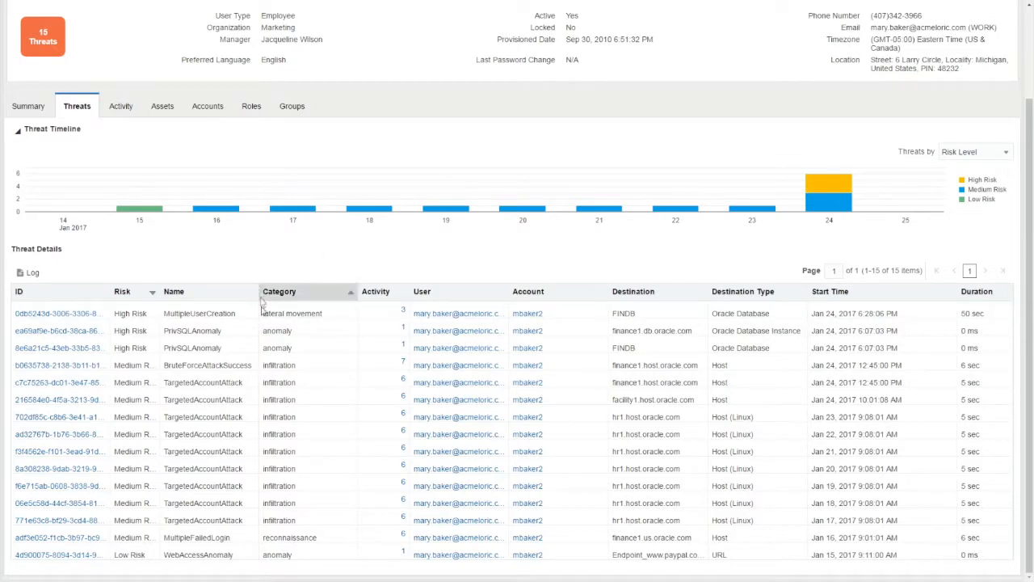
pyautogui.click(237, 556)
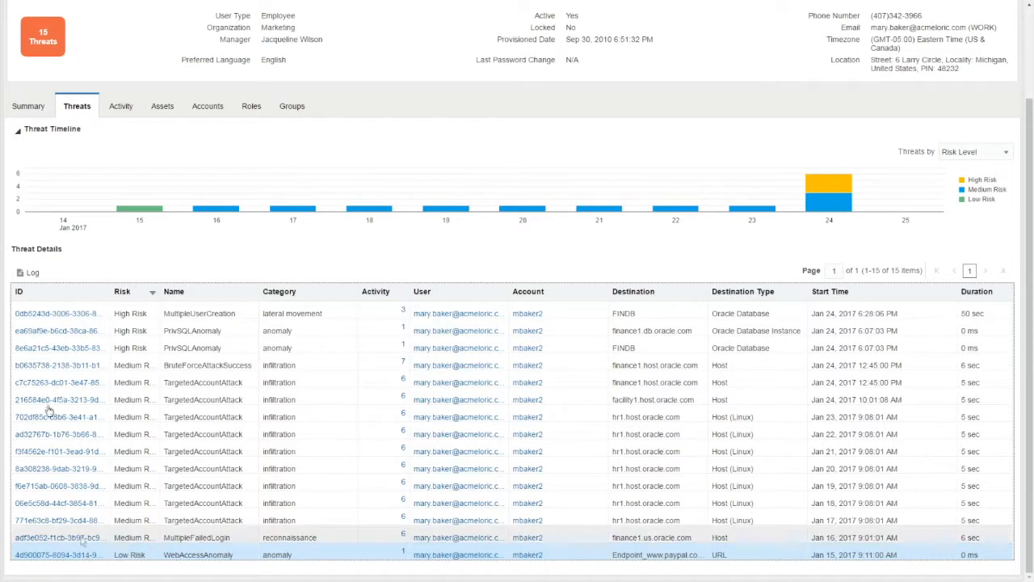
pyautogui.click(30, 273)
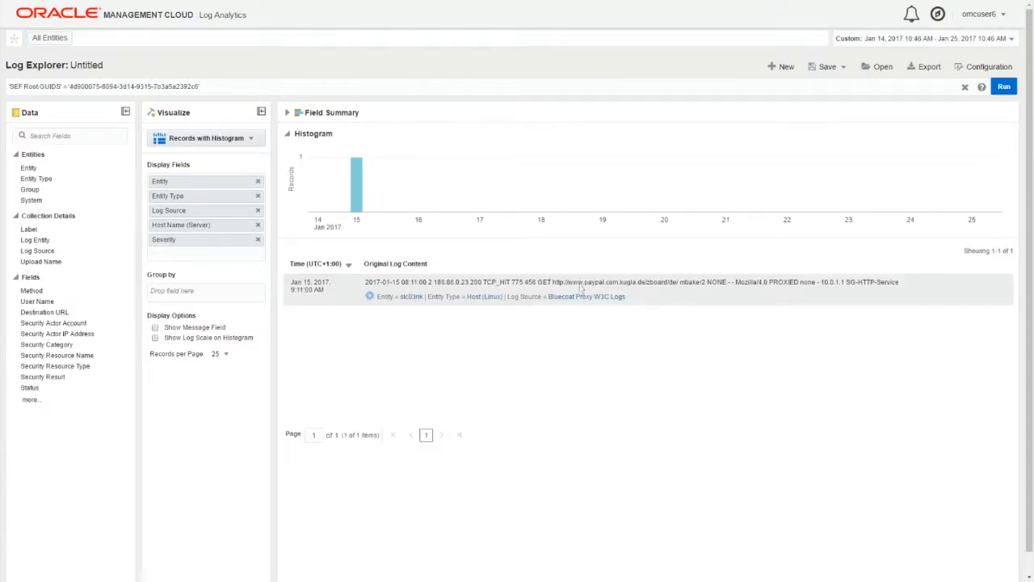
pyautogui.moveTo(552, 286); pyautogui.dragTo(679, 288)
pyautogui.hotkey('ctrl', 'c')
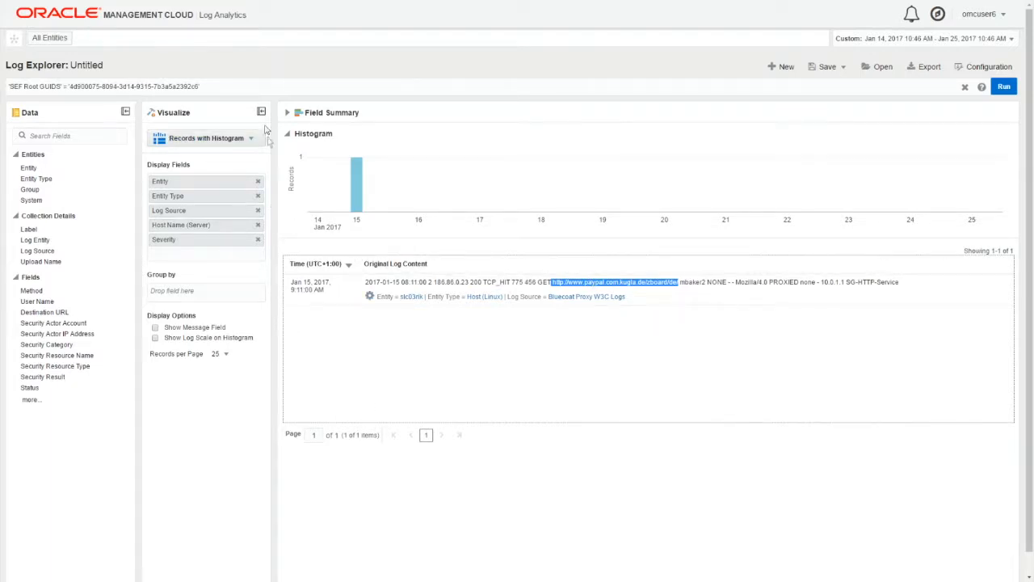
pyautogui.moveTo(200, 86); pyautogui.dragTo(10, 87)
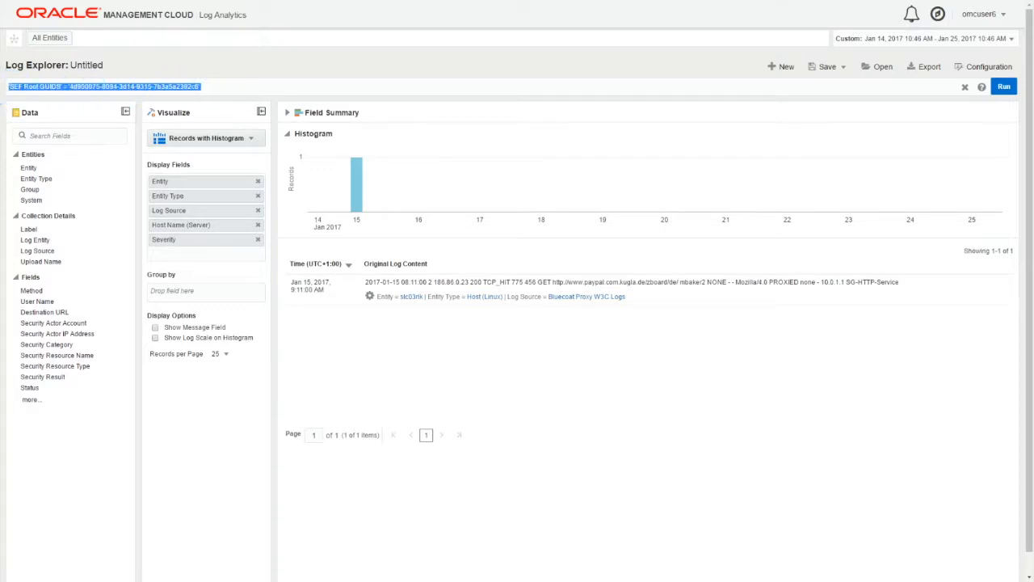
pyautogui.hotkey('ctrl', 'v')
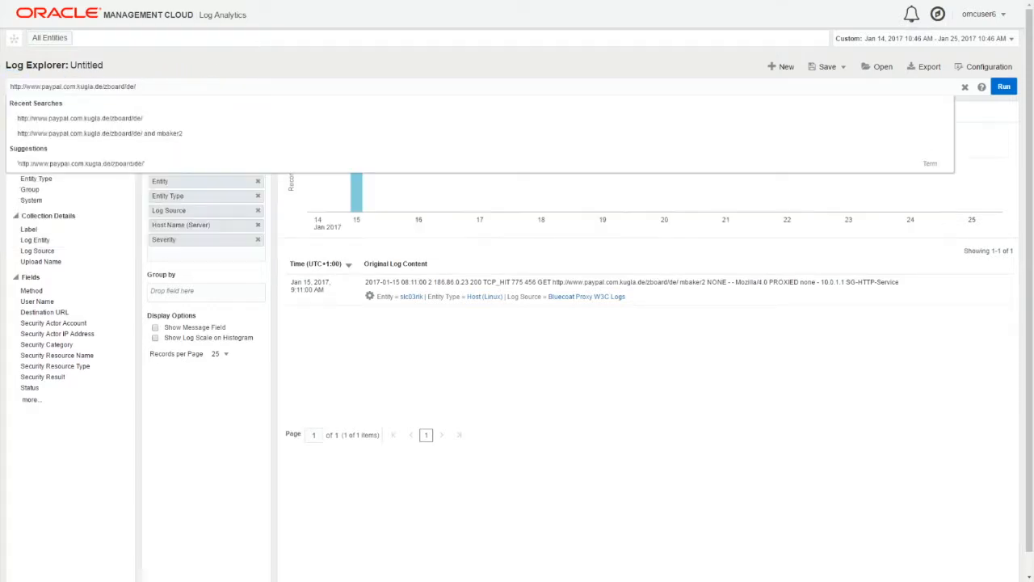
pyautogui.press('Return')
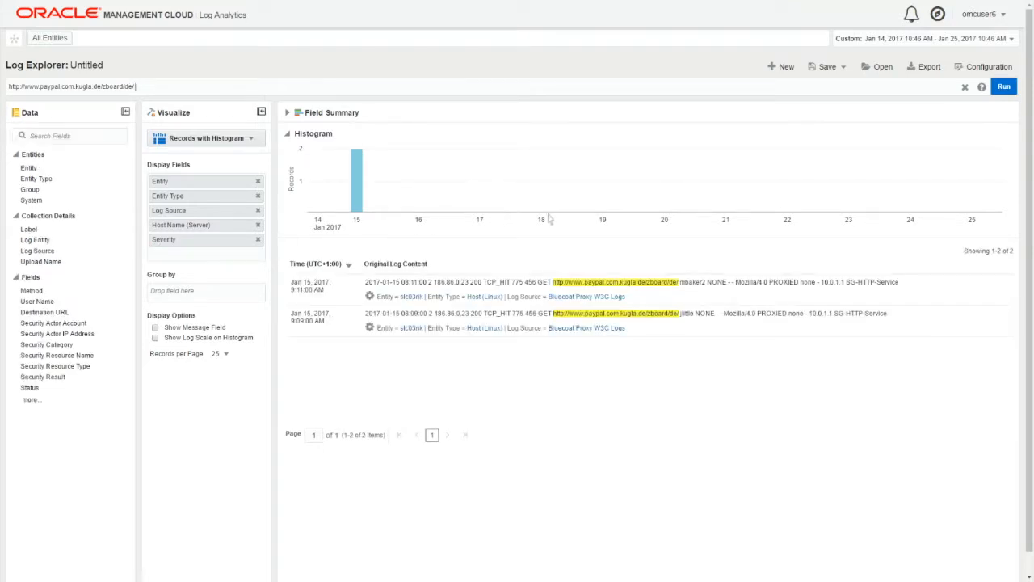
# Step: Check which user account accessed the suspicious URL in each of the matching log records
pyautogui.click(694, 283)
pyautogui.doubleClick(694, 283)
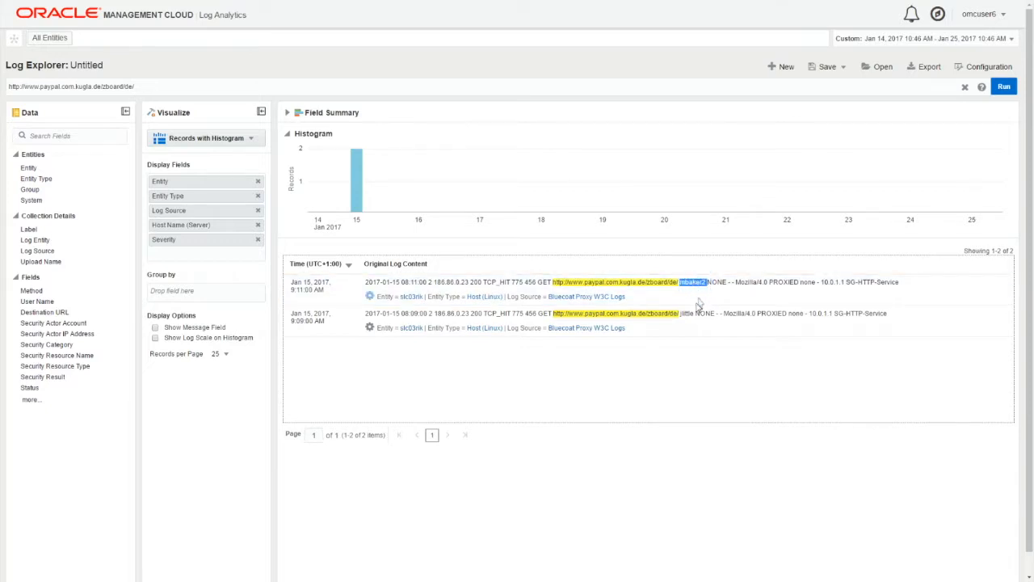
pyautogui.click(690, 318)
pyautogui.doubleClick(690, 317)
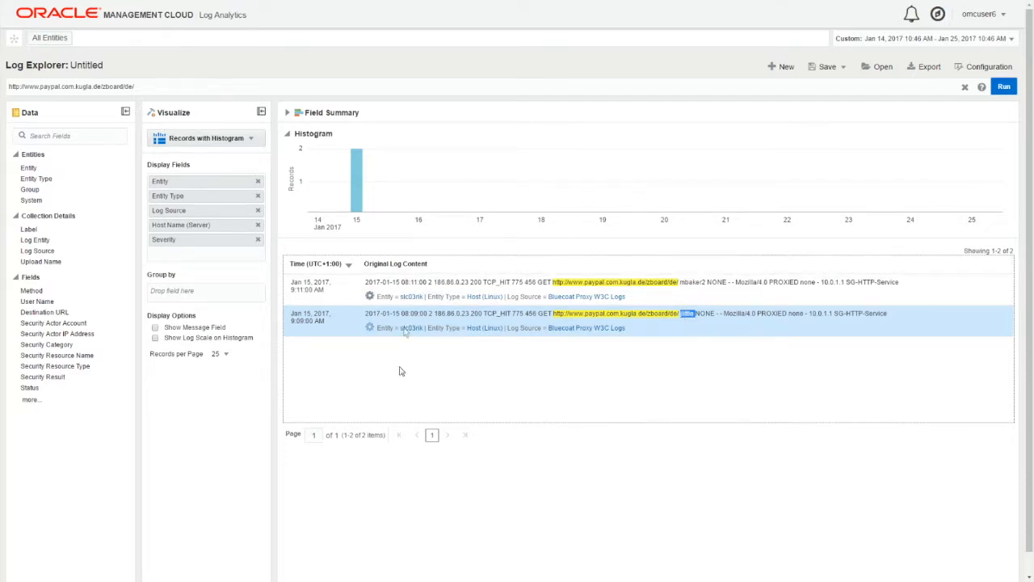
# Step: Return to the user's threats and open the log records of the MultipleFailedLogin threat of January 16
pyautogui.hotkey('alt', 'Left')
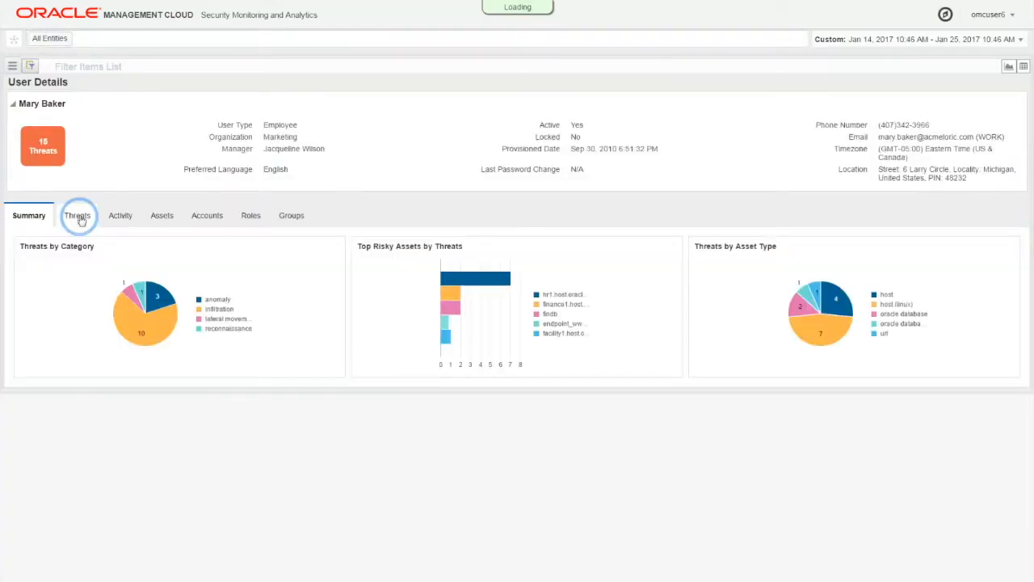
pyautogui.click(77, 214)
pyautogui.scroll(-3, 521, 578)
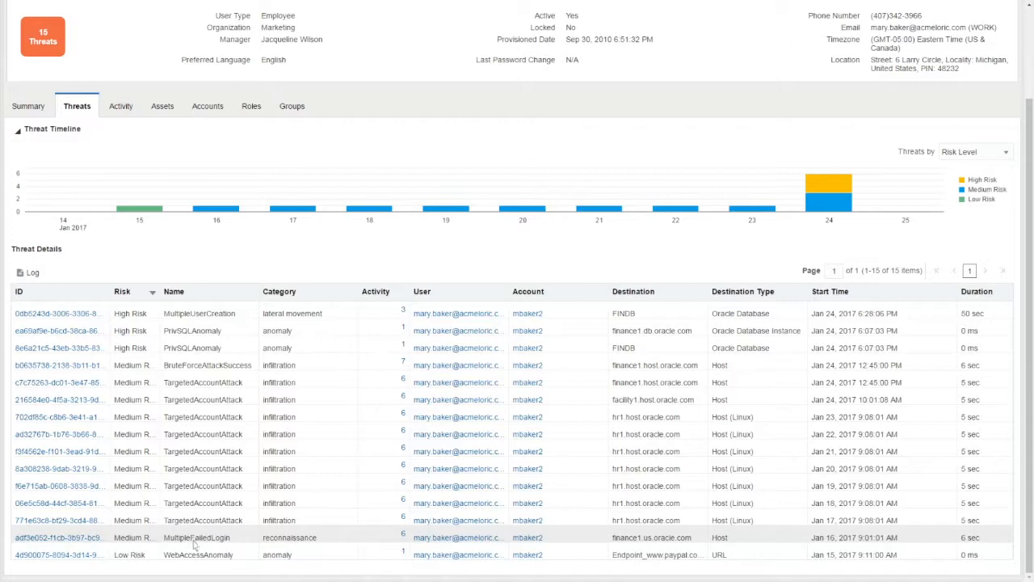
pyautogui.click(194, 541)
pyautogui.click(24, 275)
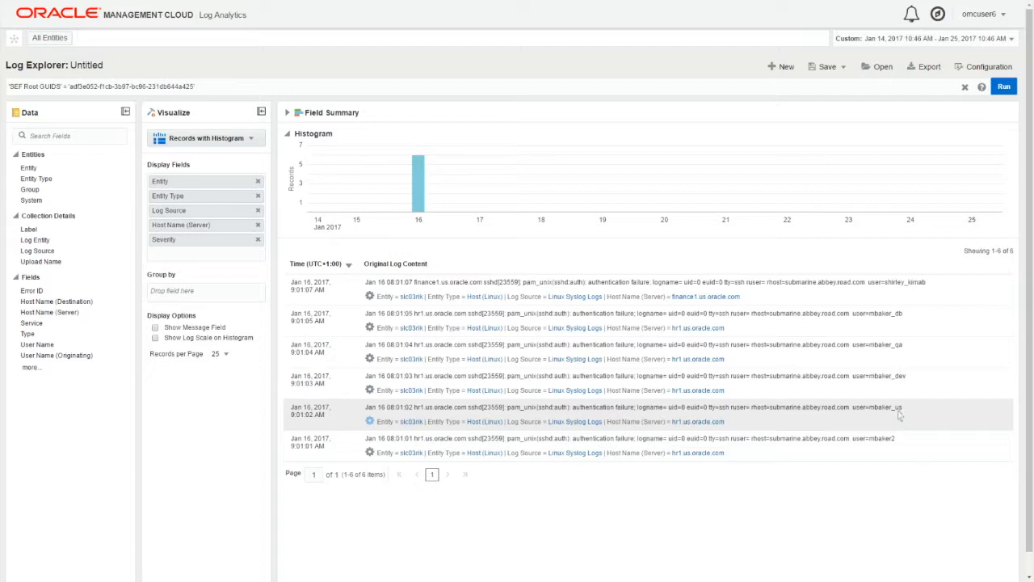
# Step: Compare the user accounts targeted by each authentication failure record of January 16, from the earliest to the latest
pyautogui.doubleClick(880, 438)
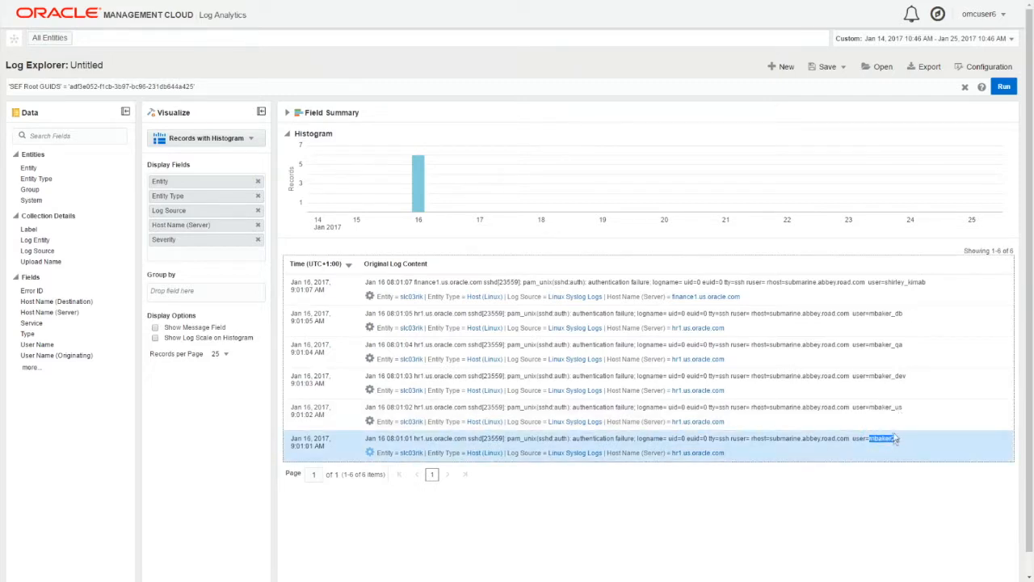
pyautogui.doubleClick(884, 408)
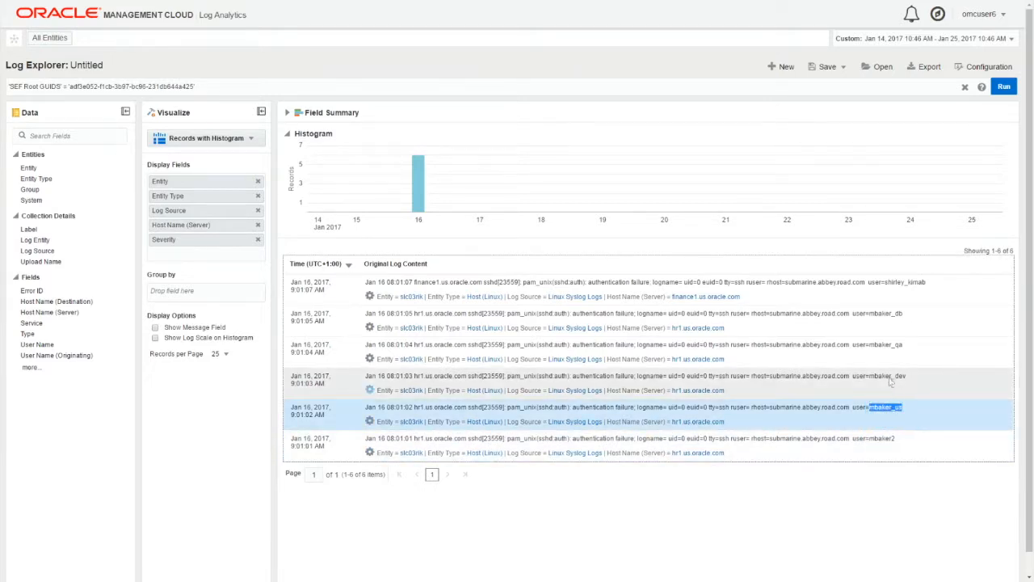
pyautogui.doubleClick(889, 377)
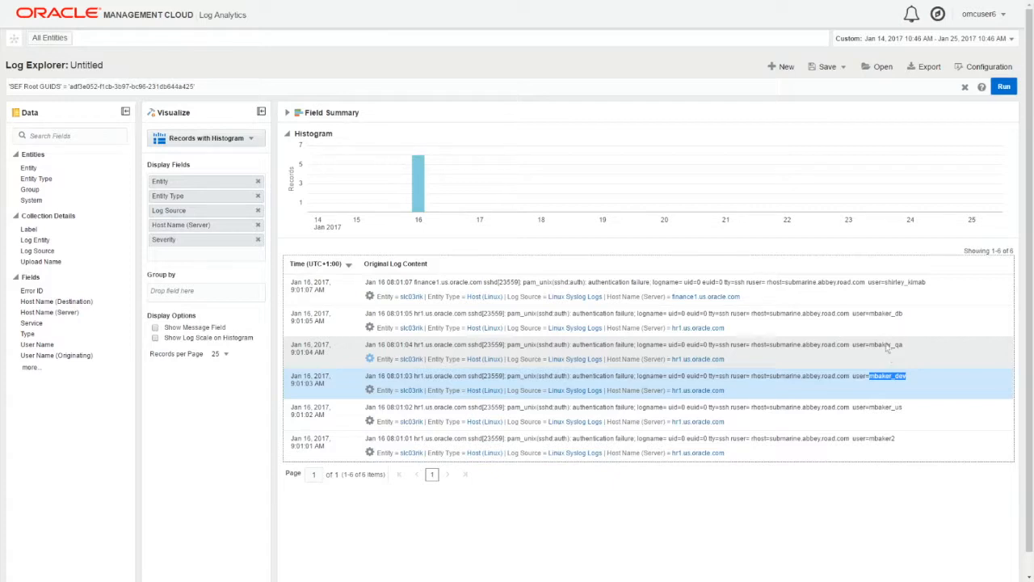
pyautogui.doubleClick(887, 346)
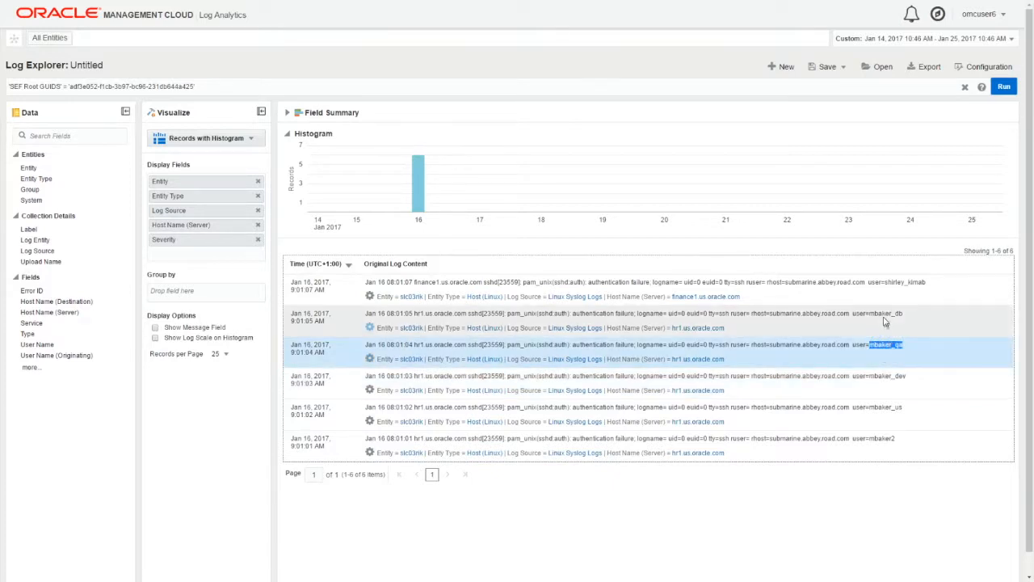
pyautogui.doubleClick(885, 315)
pyautogui.doubleClick(905, 282)
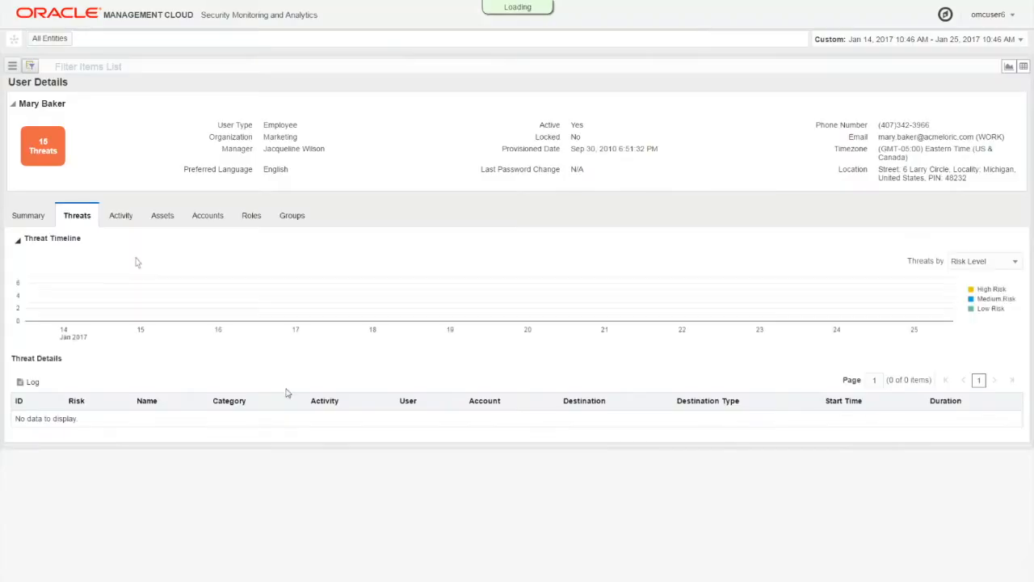
# Step: Return to the user's threats and open the log records of the TargetedAccountAttack threat of January 17
pyautogui.scroll(-3, 257, 444)
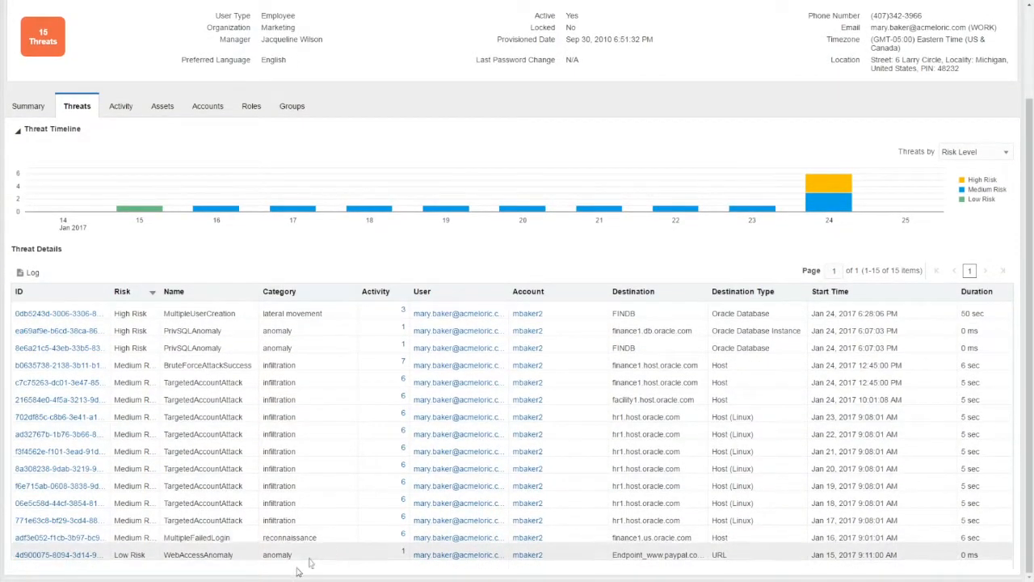
pyautogui.click(296, 522)
pyautogui.click(30, 272)
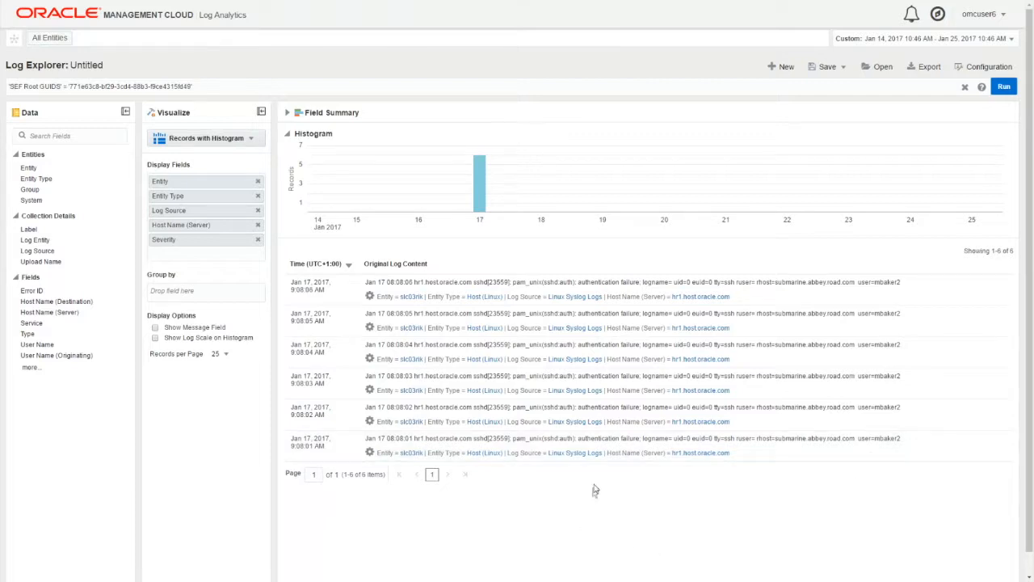
# Step: Check the targeted account in each January 17 authentication failure record, from the earliest to the latest
pyautogui.doubleClick(887, 441)
pyautogui.doubleClick(887, 408)
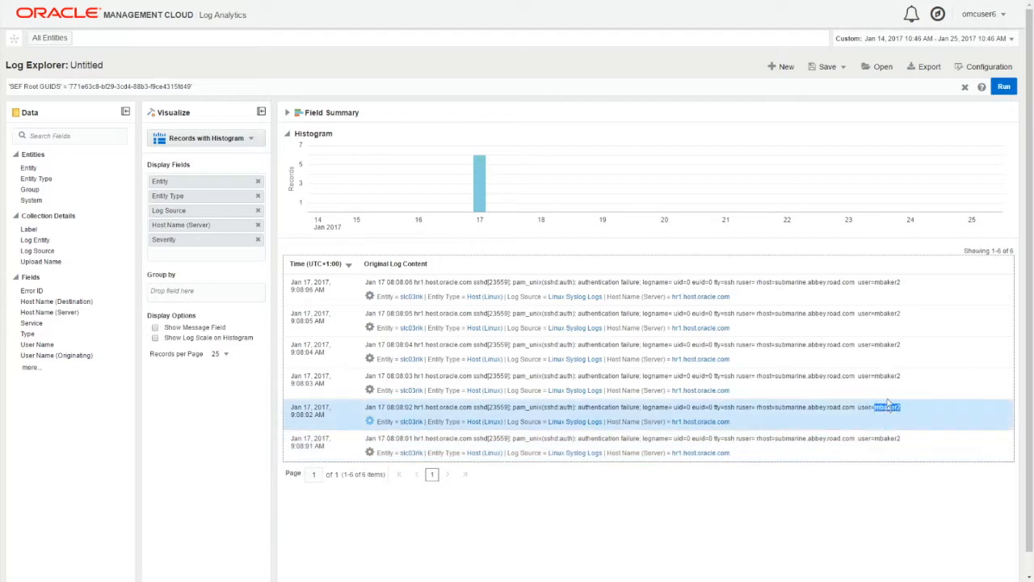
pyautogui.doubleClick(889, 377)
pyautogui.doubleClick(889, 348)
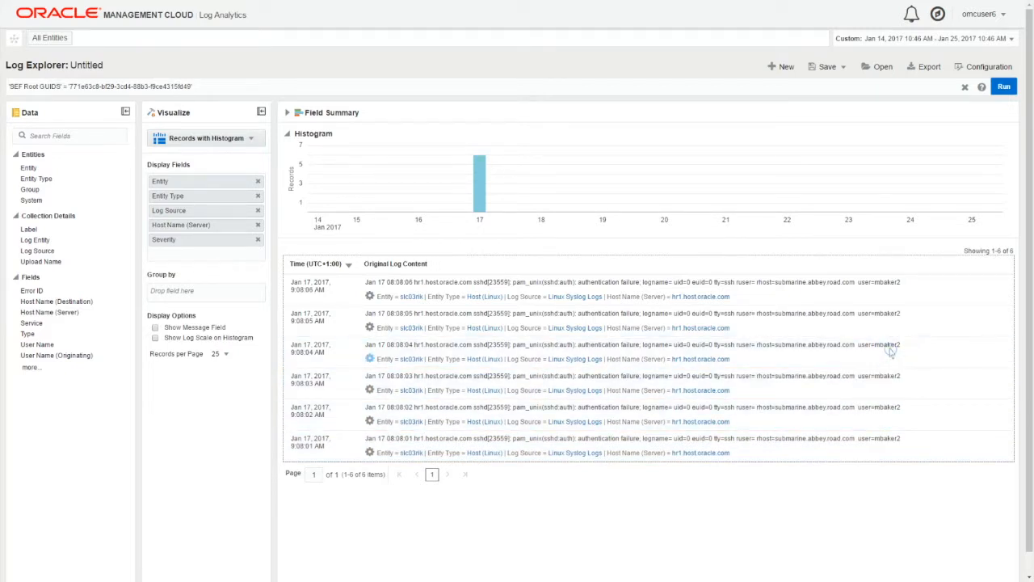
pyautogui.doubleClick(887, 314)
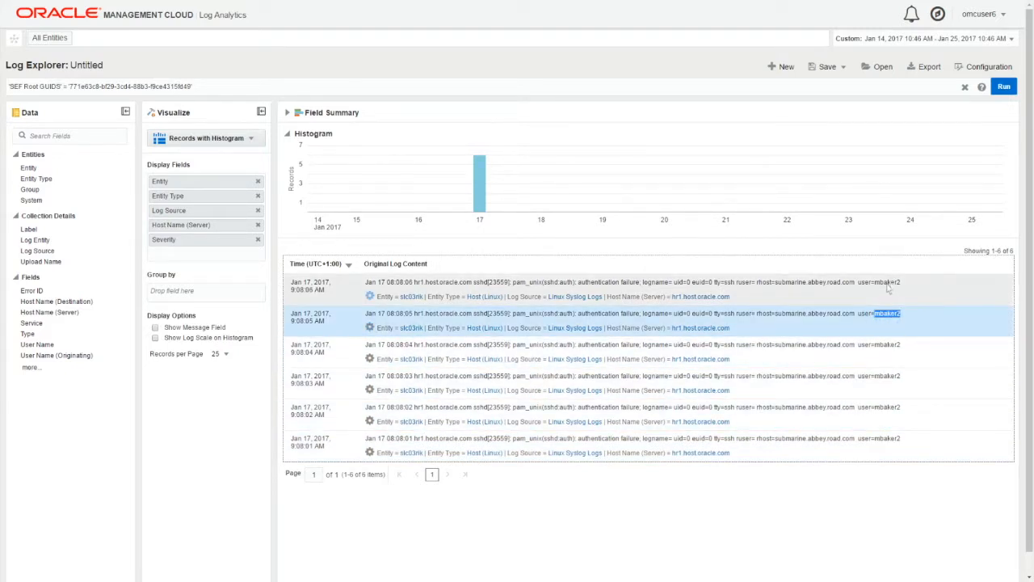
pyautogui.doubleClick(887, 283)
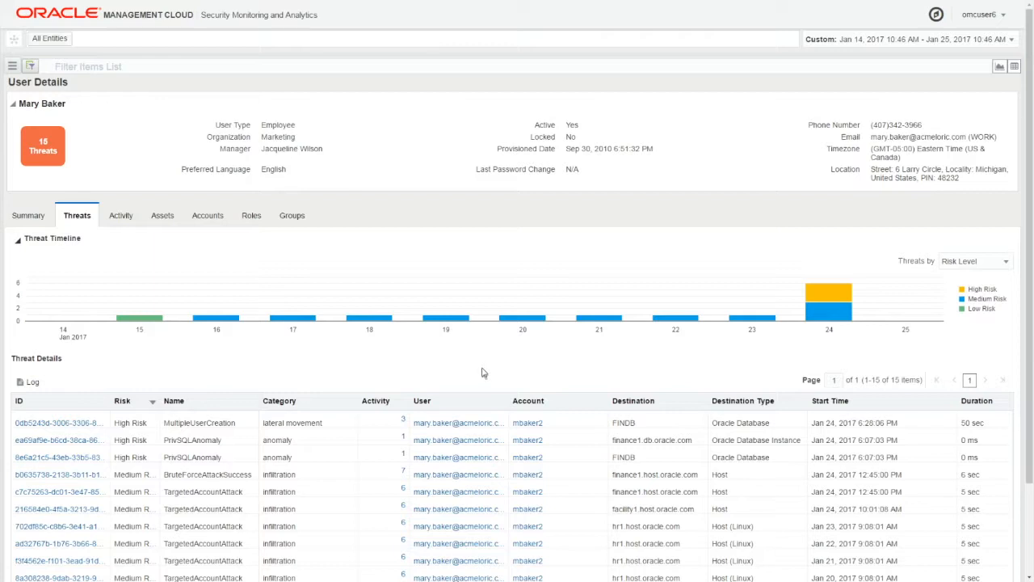
# Step: Return to the user's threats and open the log records of the BruteForceAttackSuccess threat of January 24
pyautogui.scroll(-3, 493, 388)
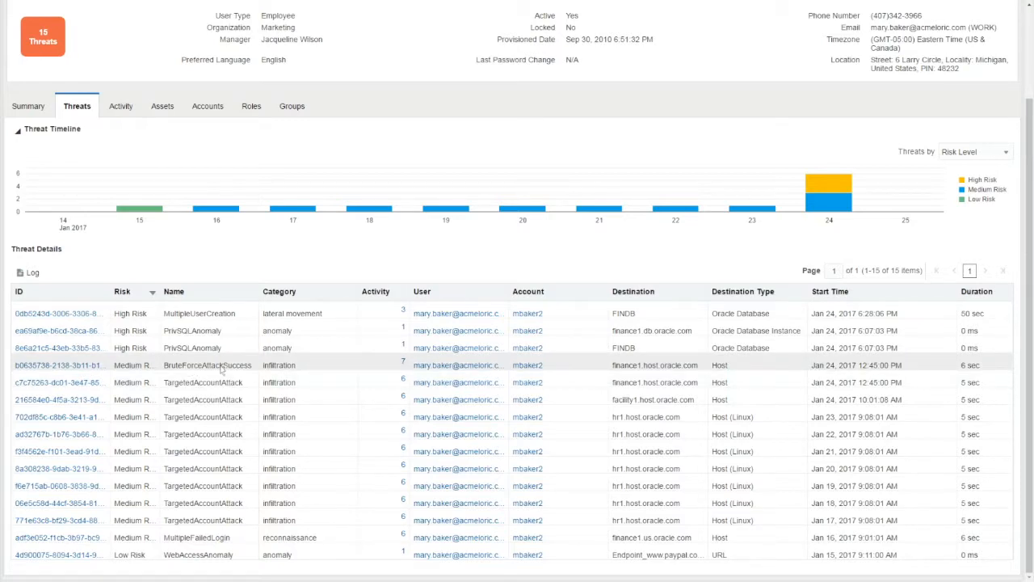
pyautogui.click(184, 370)
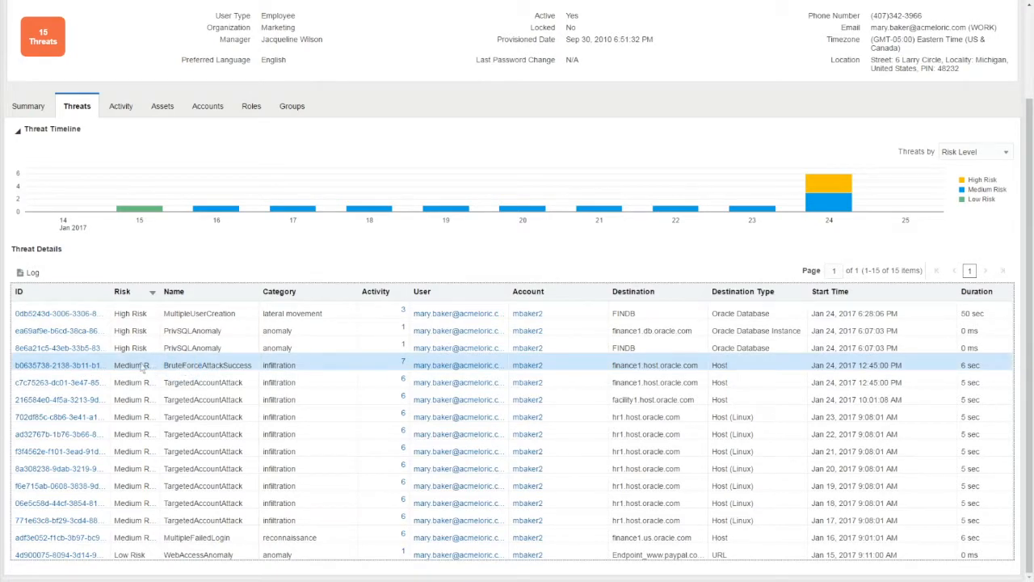
pyautogui.click(31, 273)
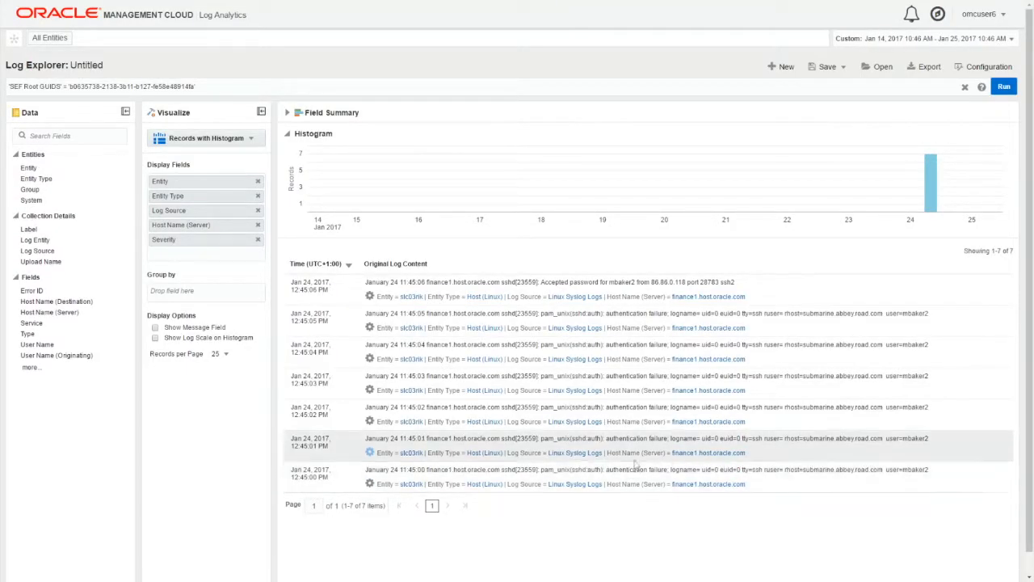
# Step: Examine the accepted password entry in the latest sshd record of January 24
pyautogui.moveTo(543, 282); pyautogui.dragTo(634, 283)
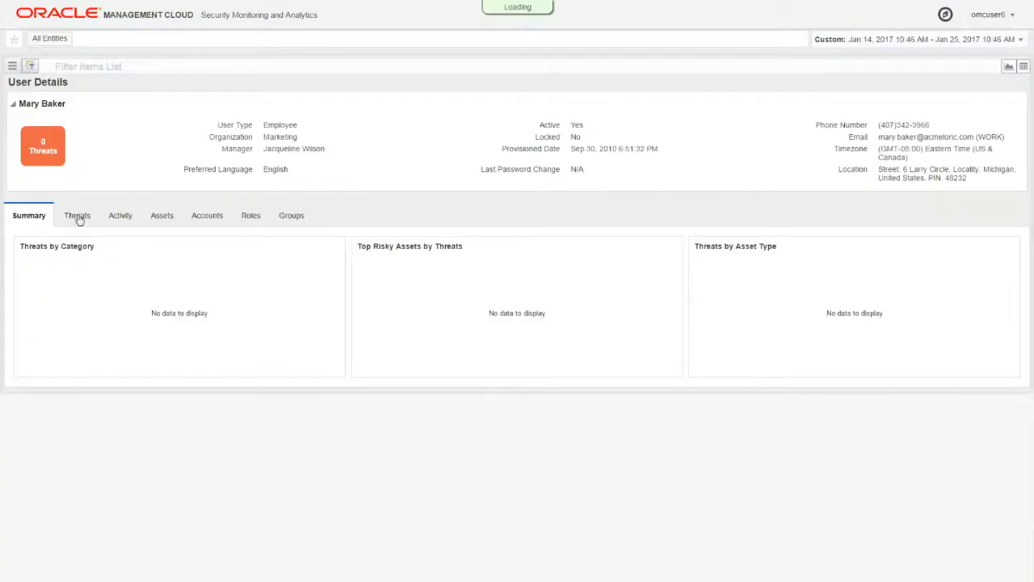
# Step: Return to the user's threats, open the log record of the PrivSQLAnomaly threat on FINDB, and check its SQL statement
pyautogui.click(77, 216)
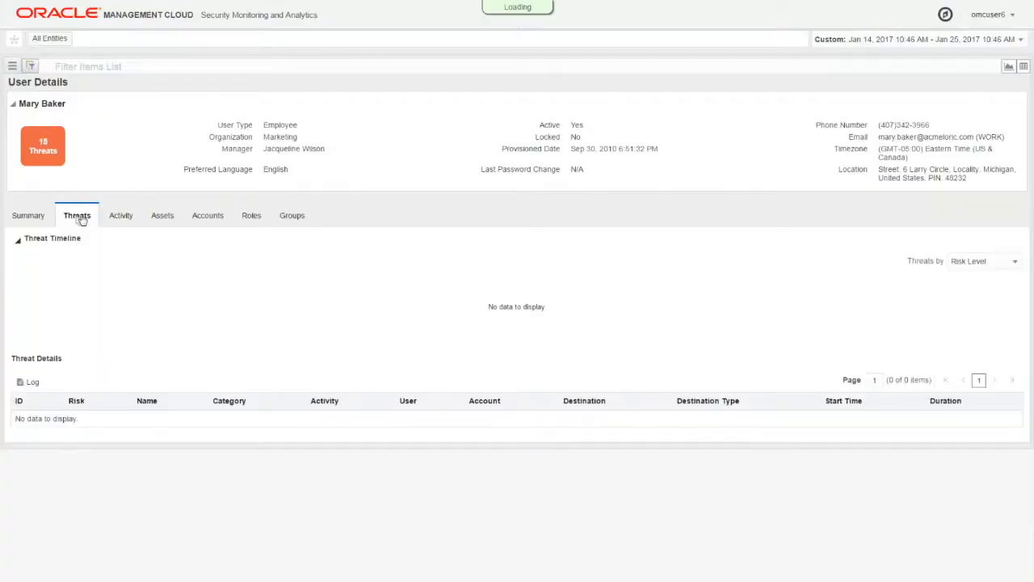
pyautogui.scroll(-3, 345, 348)
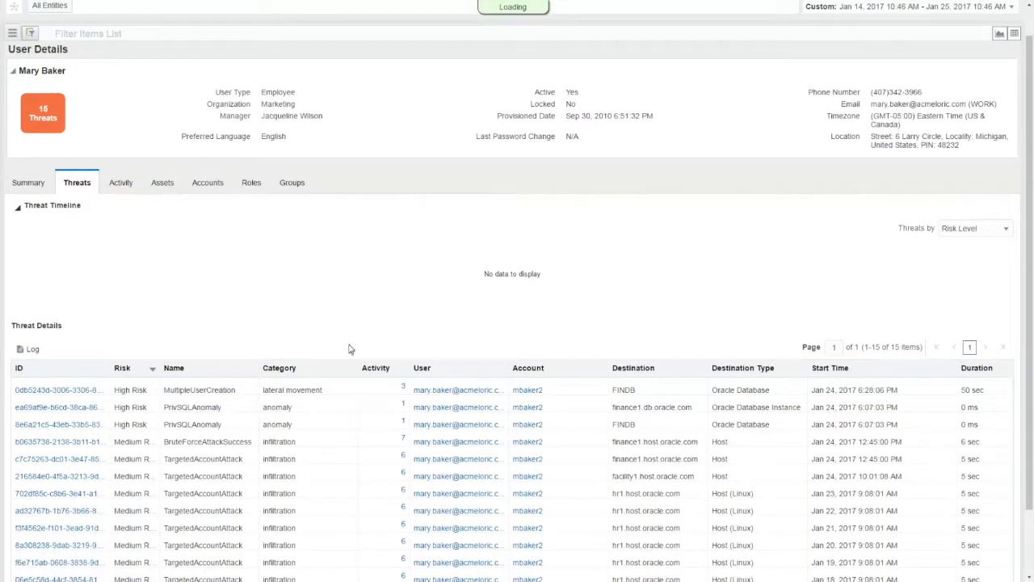
pyautogui.click(304, 353)
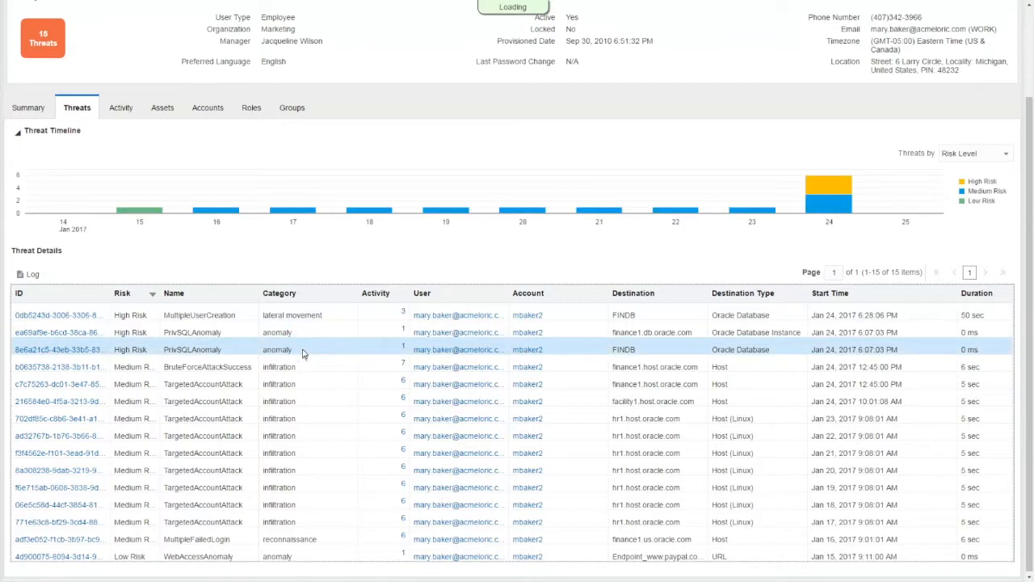
pyautogui.click(30, 275)
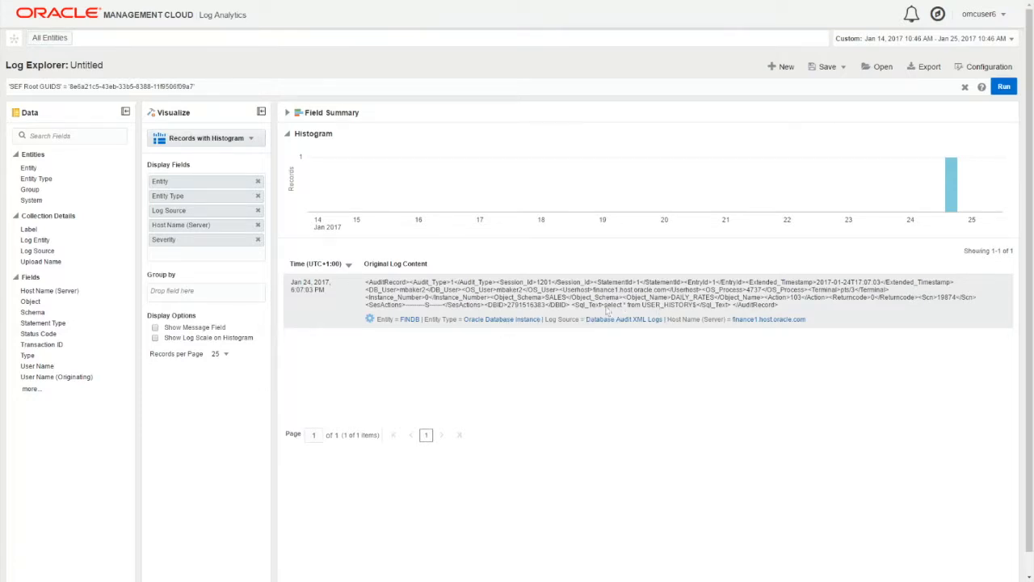
pyautogui.moveTo(606, 309); pyautogui.dragTo(695, 309)
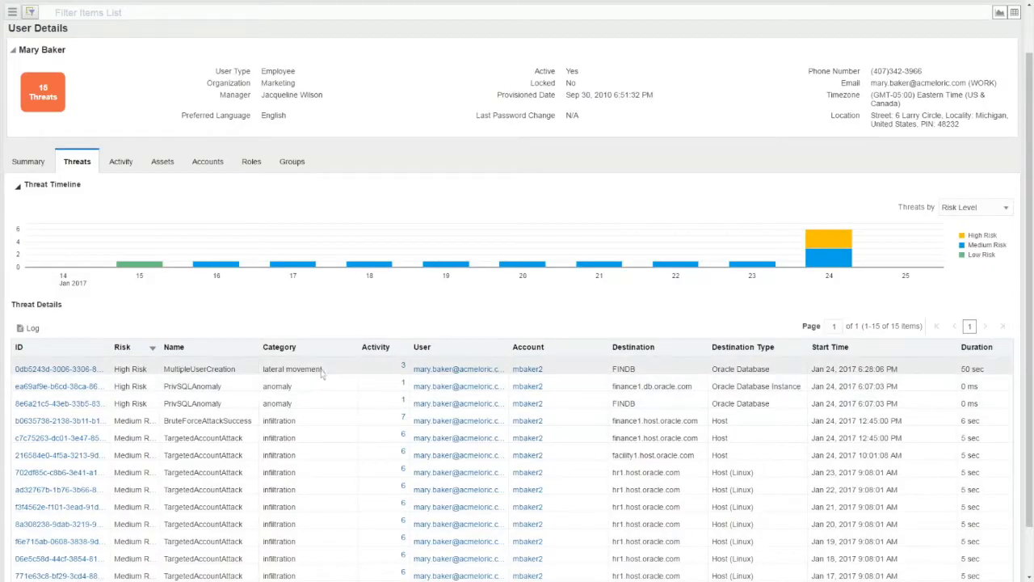
# Step: Open the log records of the user's MultipleUserCreation threat and check each CREATE USER statement, from the earliest to the latest
pyautogui.click(321, 370)
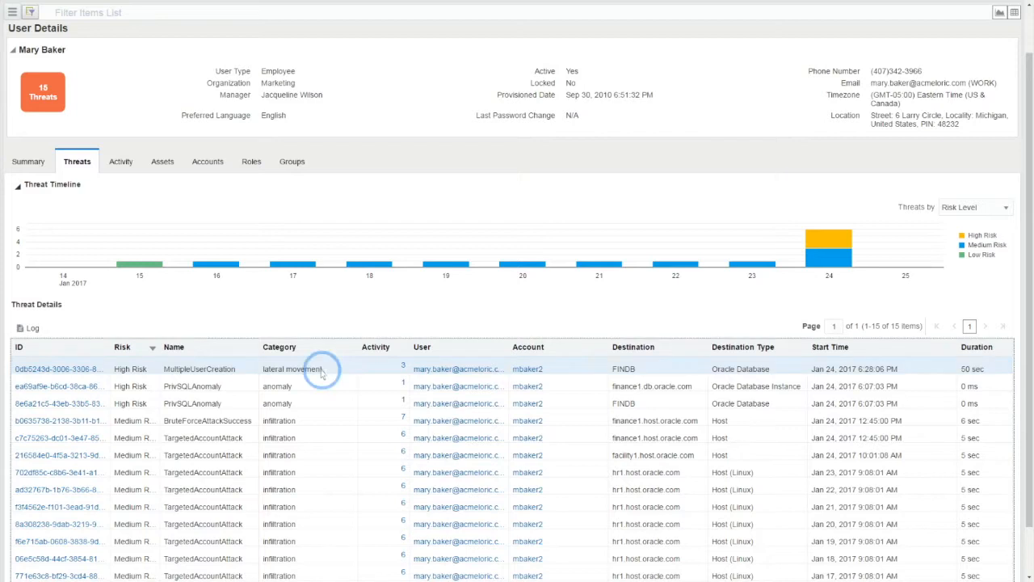
pyautogui.click(30, 329)
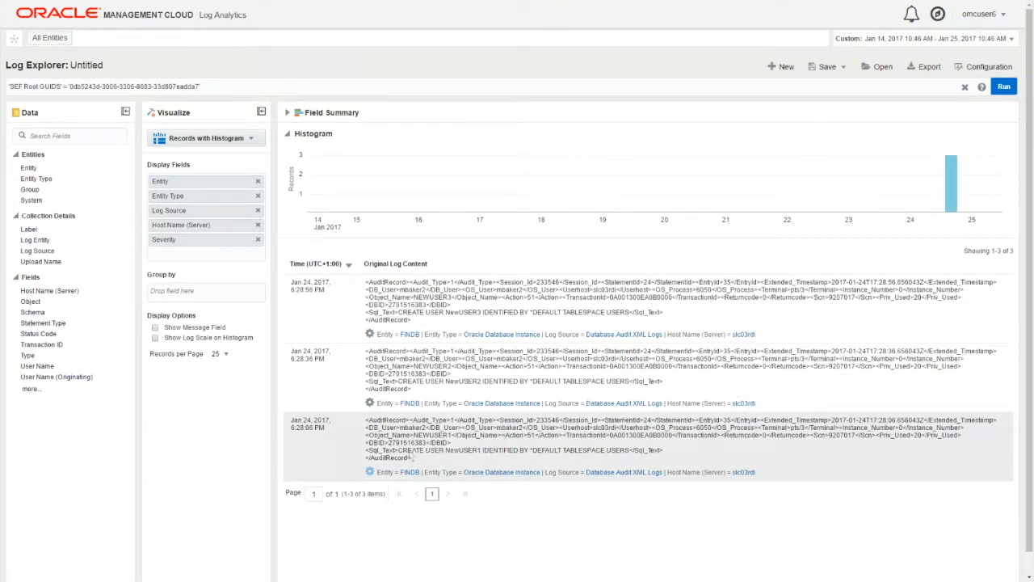
pyautogui.moveTo(399, 451); pyautogui.dragTo(483, 450)
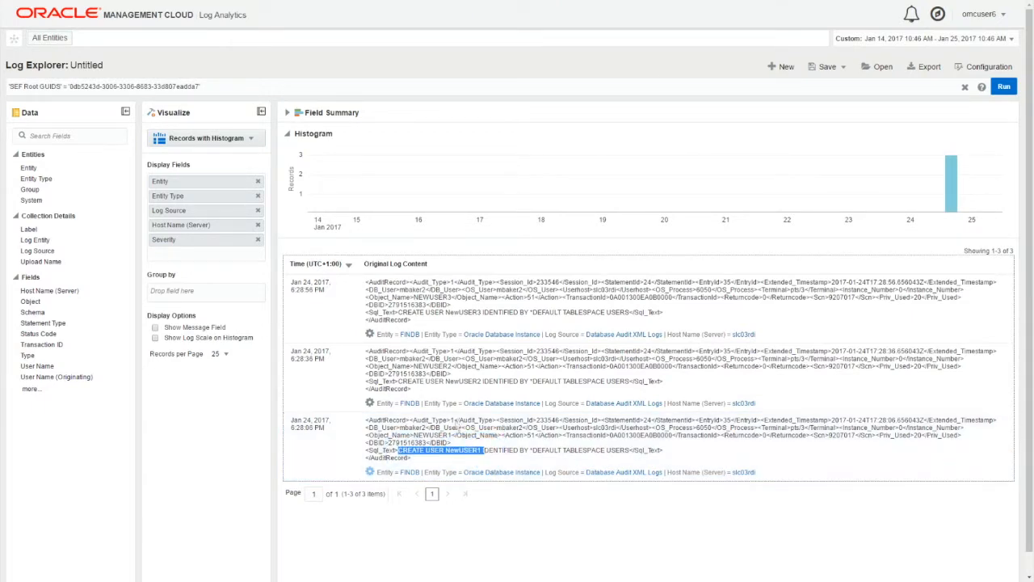
pyautogui.moveTo(399, 381); pyautogui.dragTo(481, 381)
pyautogui.moveTo(399, 312); pyautogui.dragTo(481, 312)
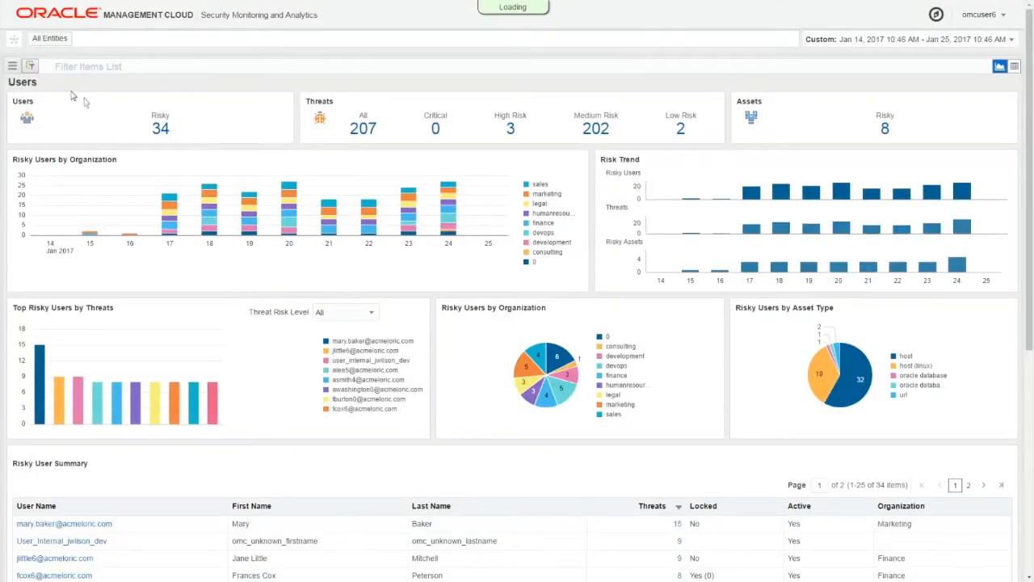
# Step: Return to the Users dashboard and open its filter options
pyautogui.click(31, 66)
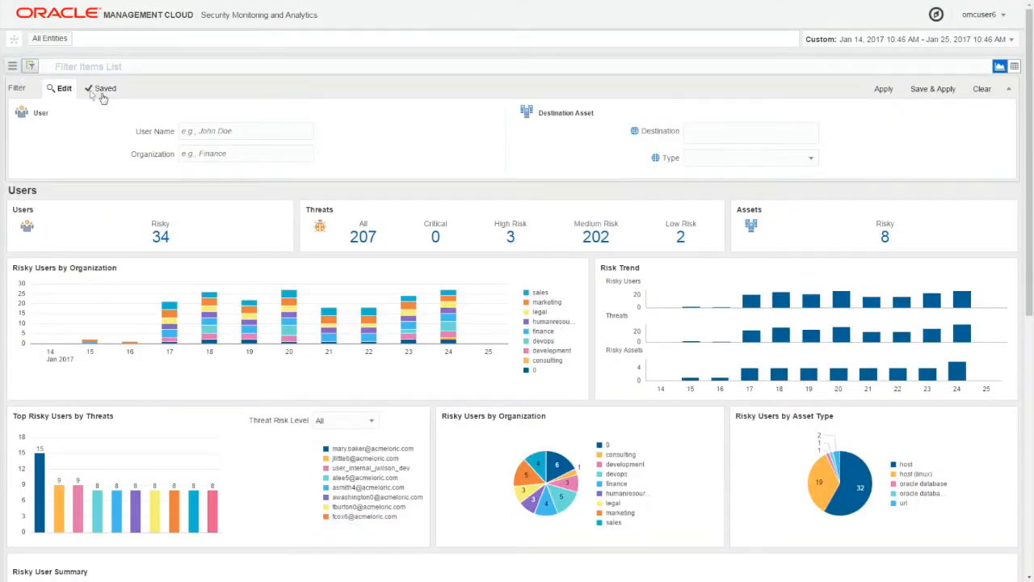